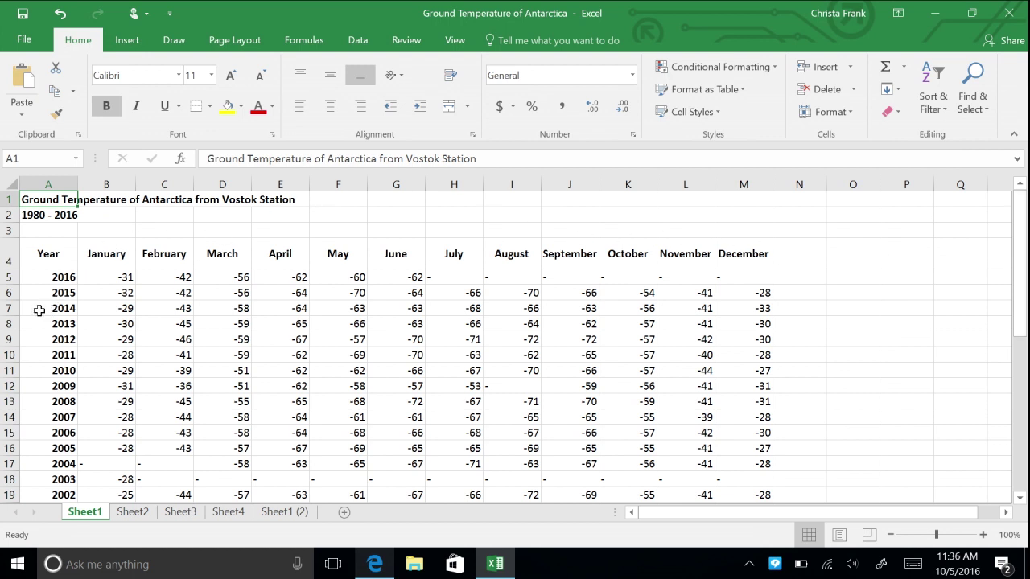
# Step: Select the 2014 year cell A7 and bring up the Find & Select commands
pyautogui.click(39, 311)
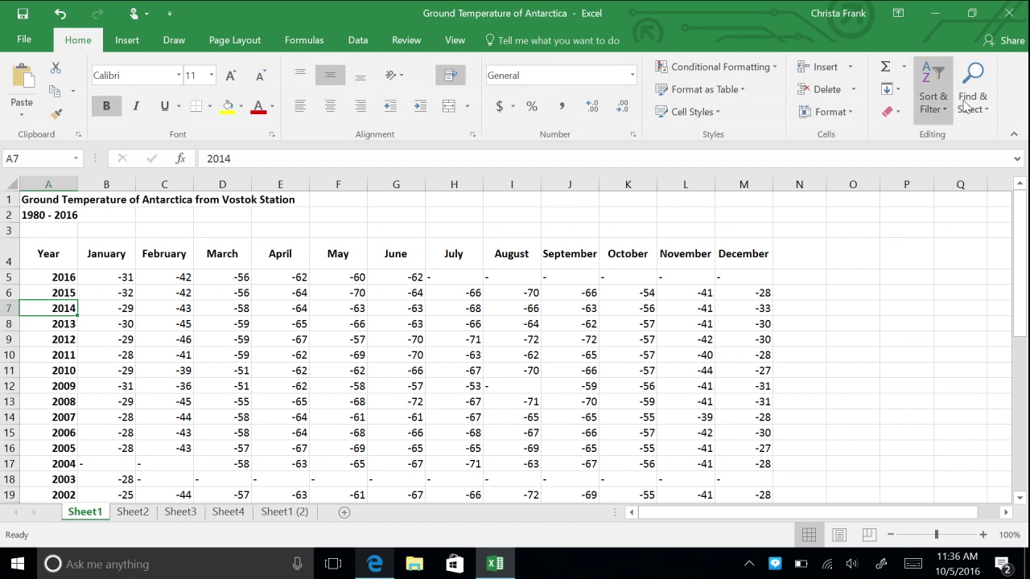
pyautogui.click(988, 100)
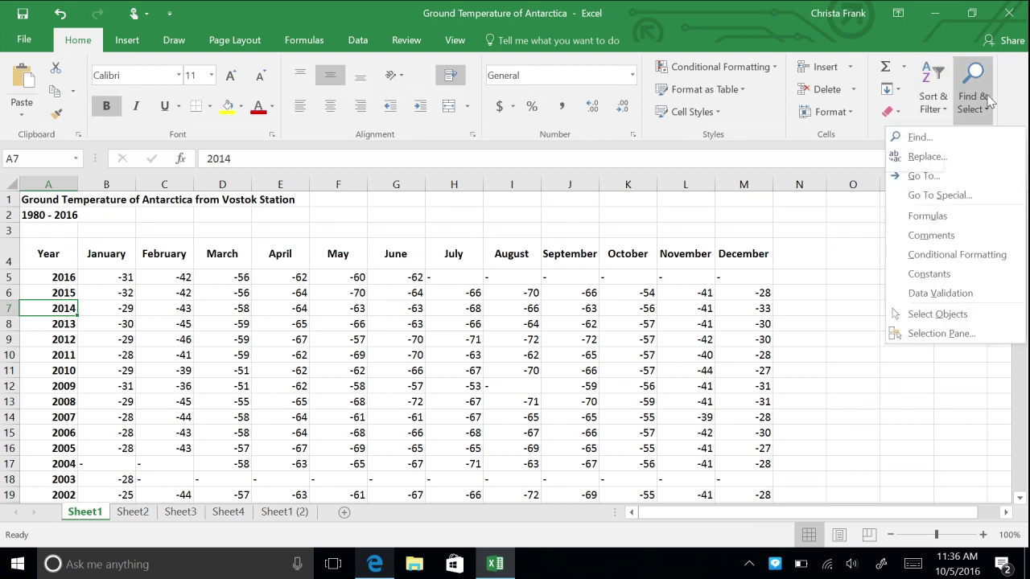
# Step: Find 'December', landing on the M4 heading, and expand the extra search options
pyautogui.click(968, 141)
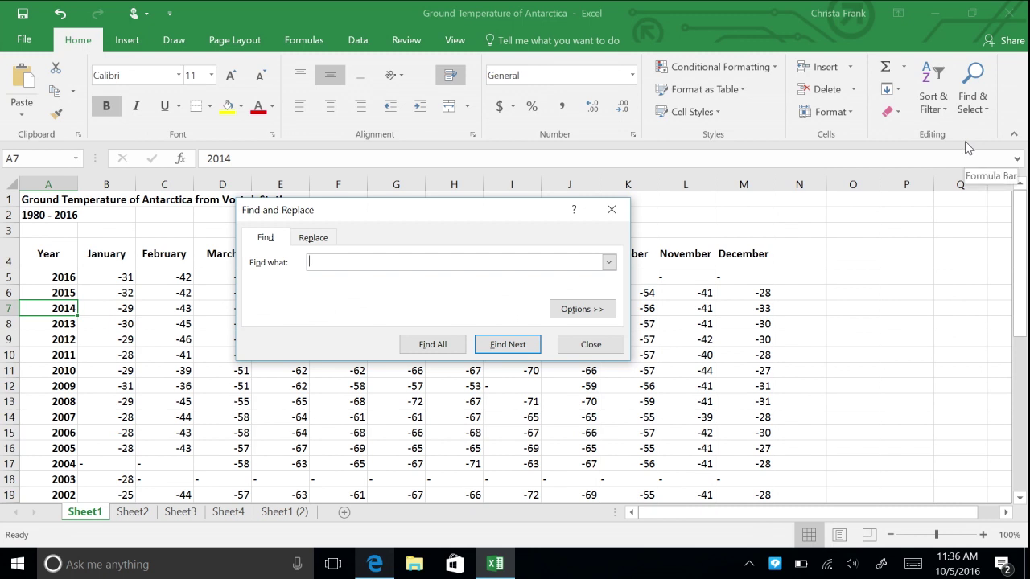
pyautogui.write('December')
pyautogui.click(510, 348)
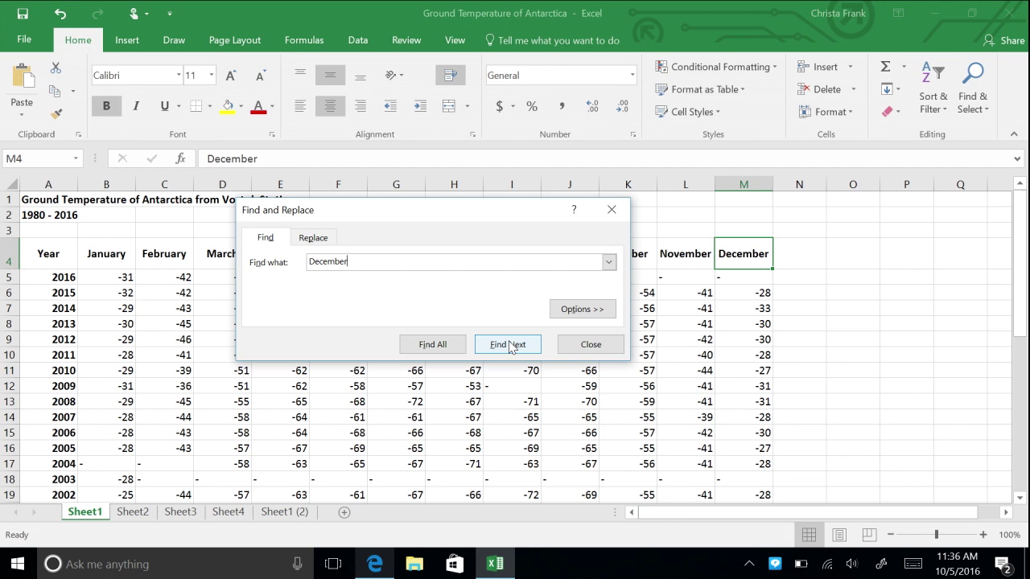
pyautogui.click(571, 314)
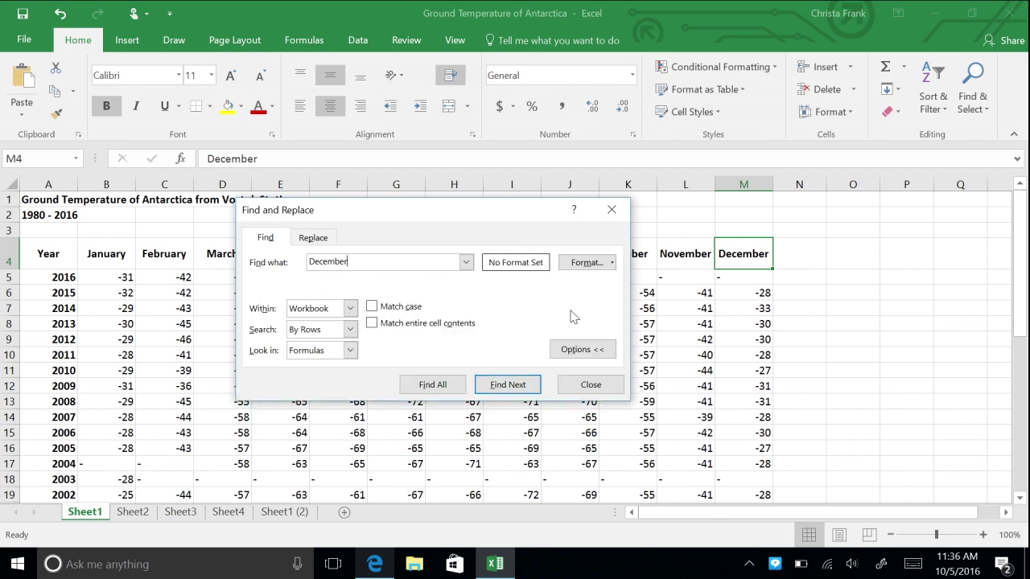
pyautogui.click(350, 309)
# Step: Set the search scope to Workbook and step through the next two December matches
pyautogui.click(335, 335)
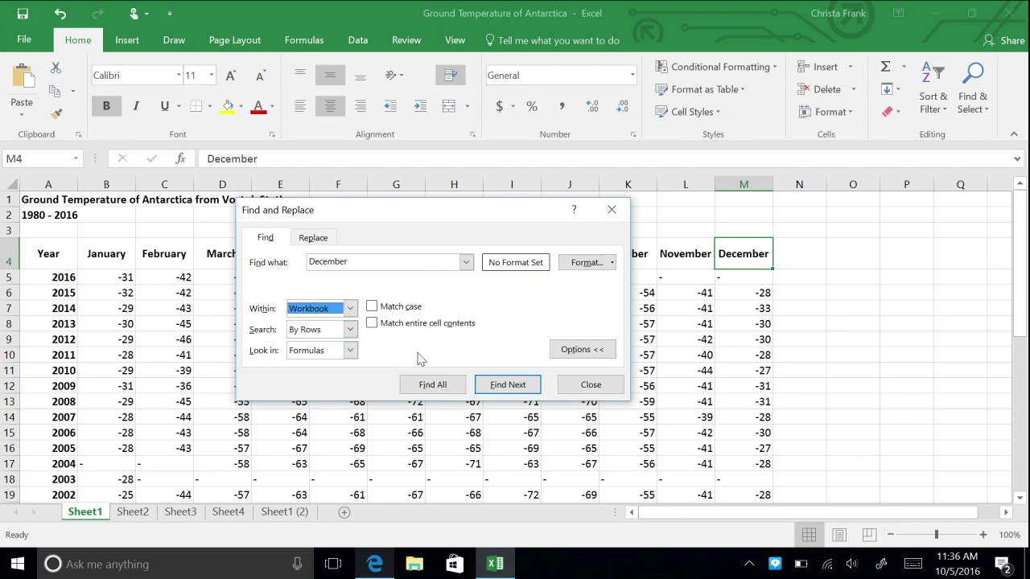
pyautogui.click(519, 389)
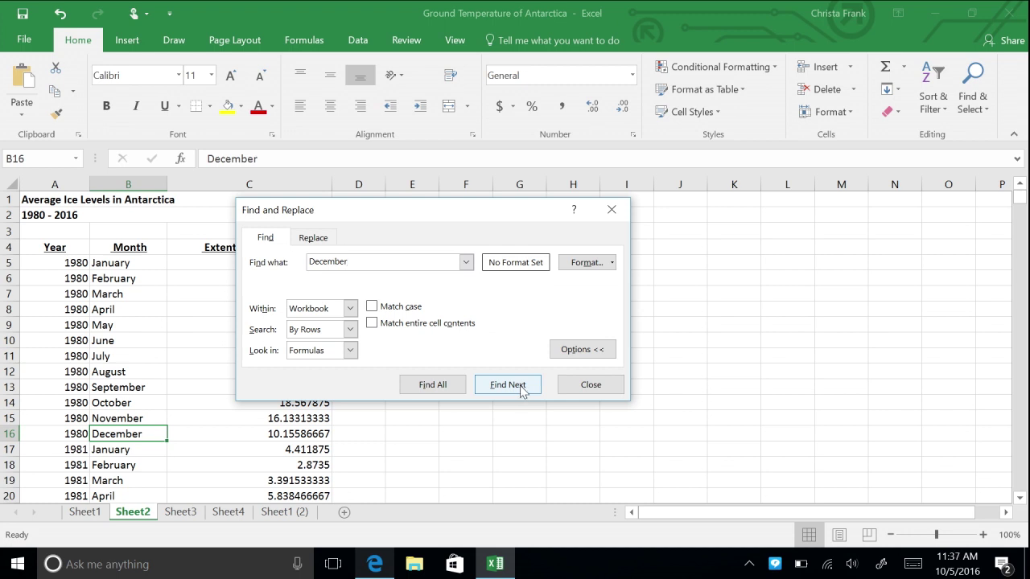
pyautogui.click(508, 384)
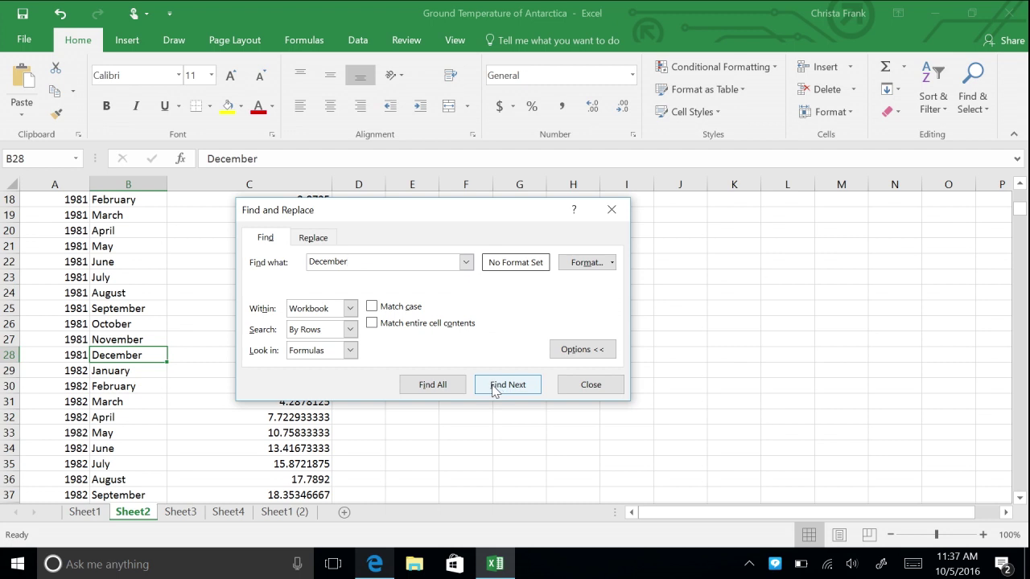
# Step: List all 37 December matches and jump to cells B28, B64 and B52
pyautogui.click(442, 385)
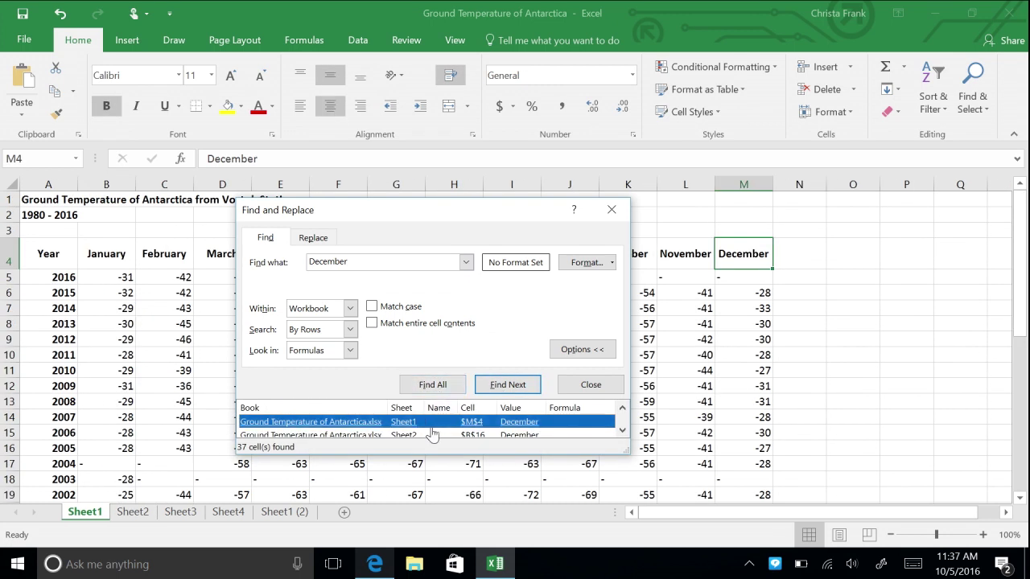
pyautogui.moveTo(415, 453); pyautogui.dragTo(405, 542)
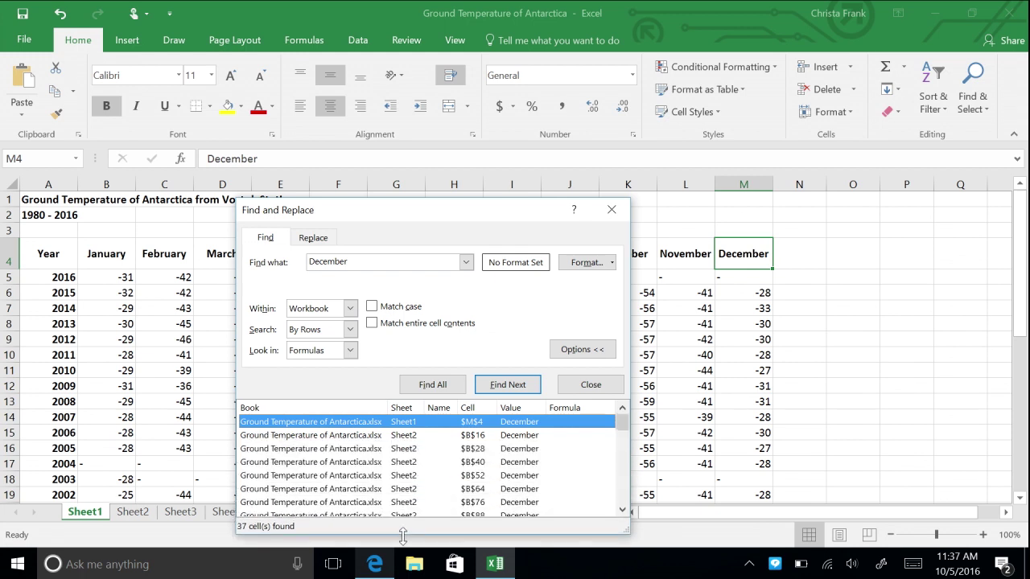
pyautogui.click(378, 453)
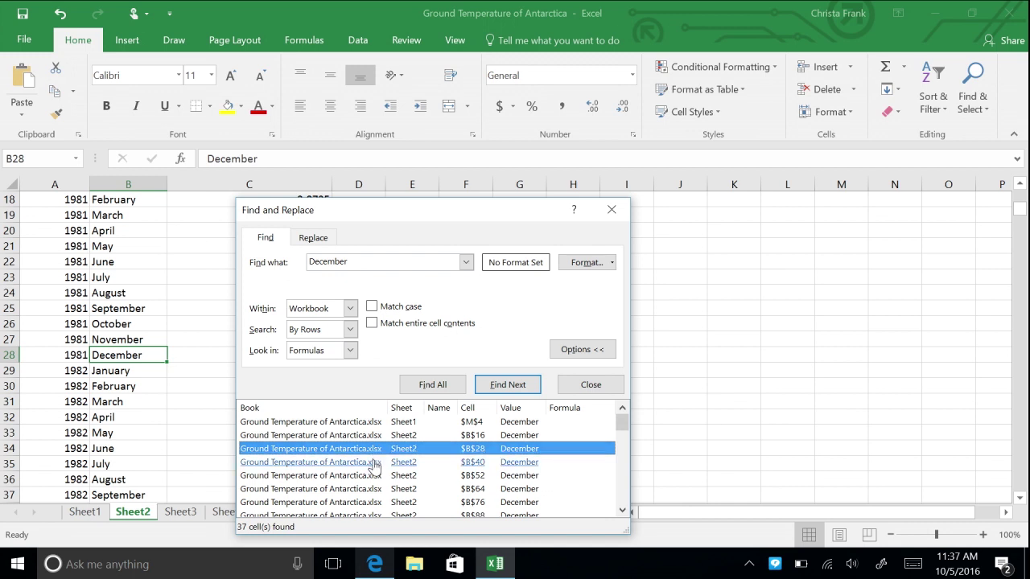
pyautogui.click(370, 489)
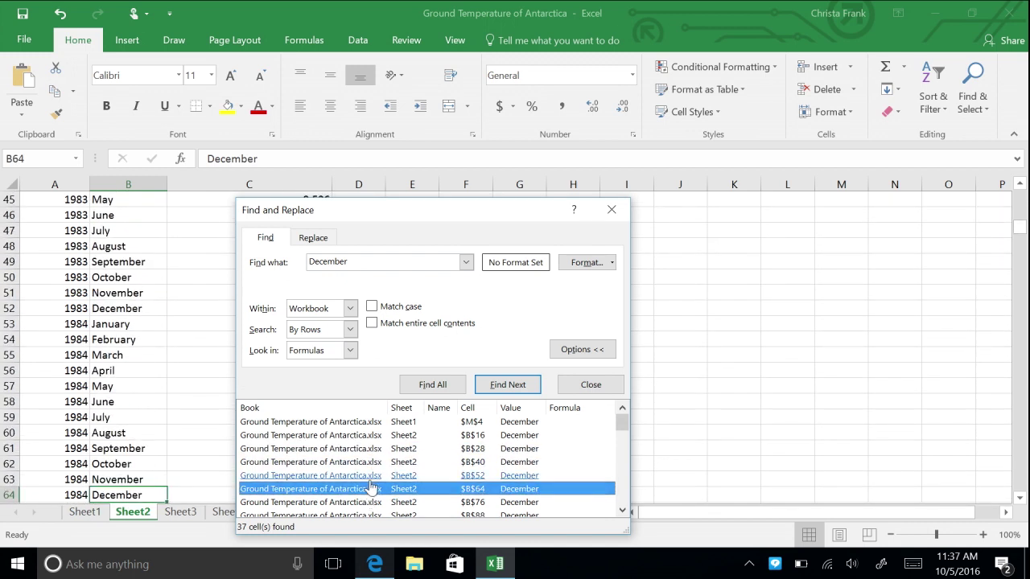
pyautogui.click(374, 476)
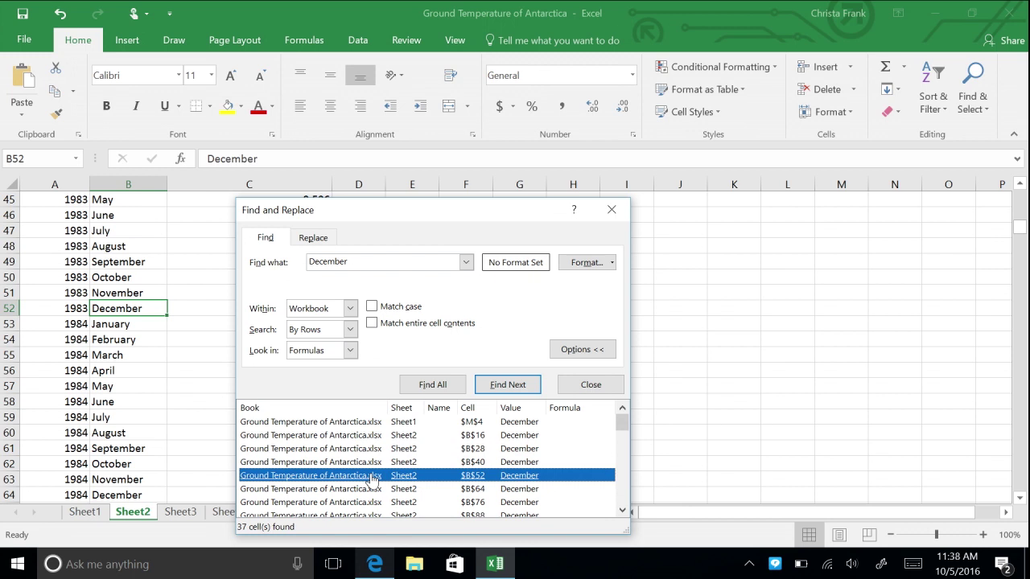
pyautogui.click(313, 242)
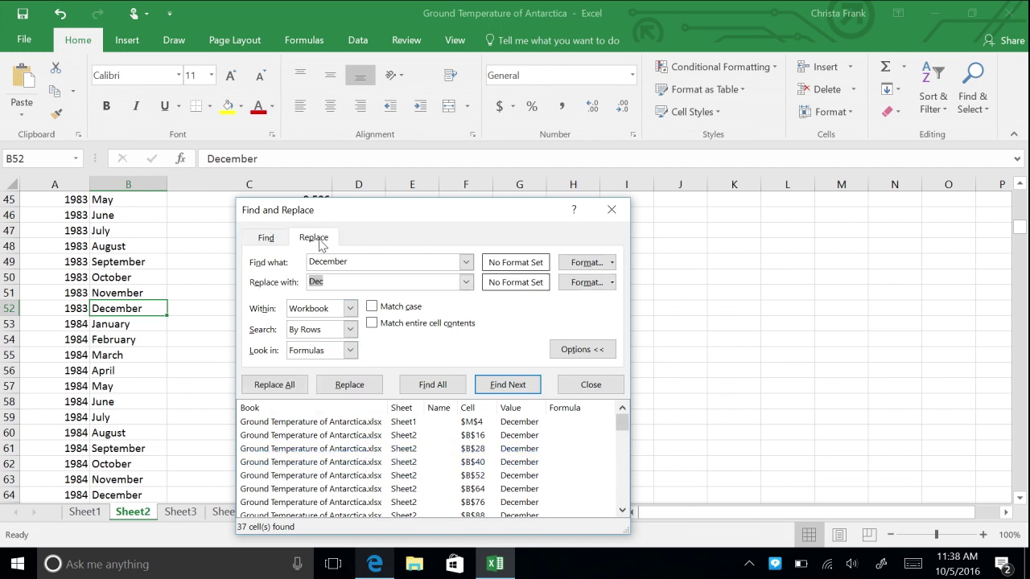
# Step: Replace every December with Dec, undo the change, and return to Sheet1
pyautogui.click(320, 243)
pyautogui.click(267, 386)
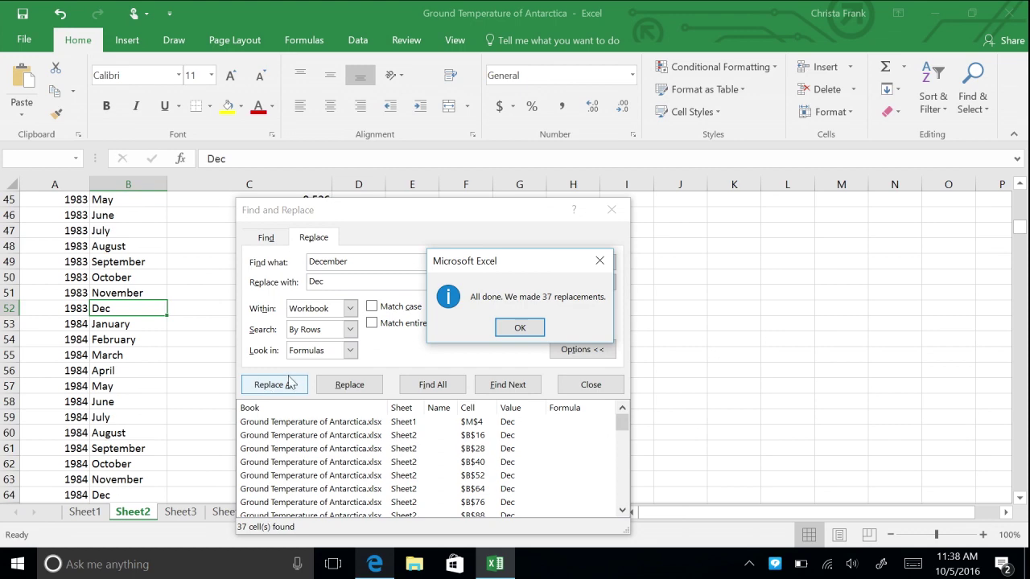
pyautogui.click(519, 326)
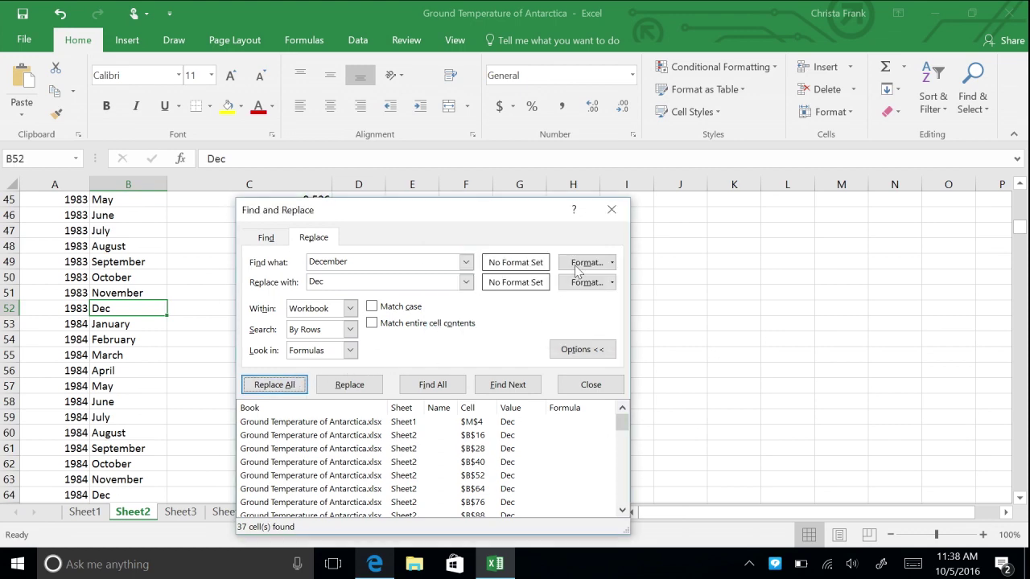
pyautogui.click(621, 210)
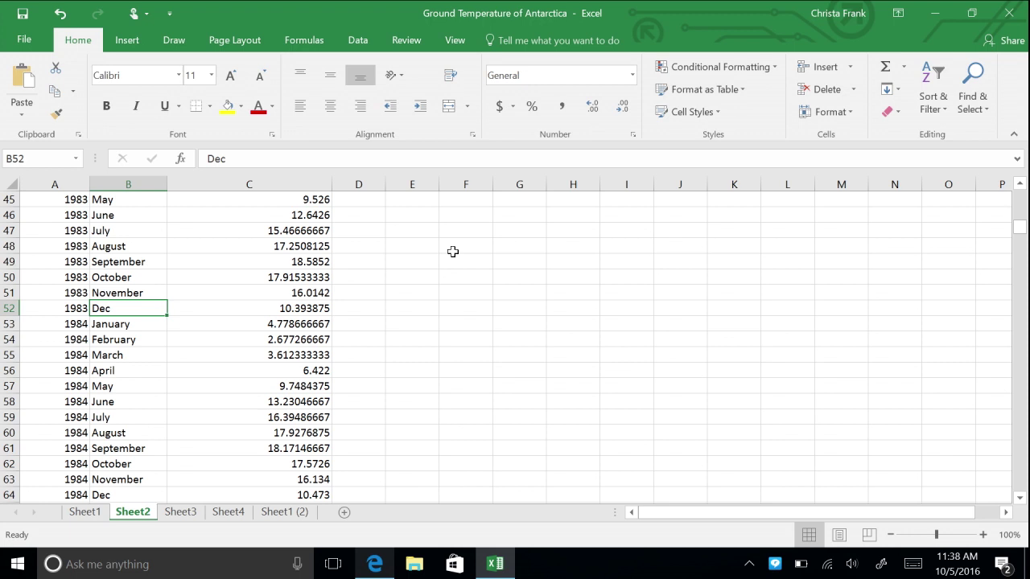
pyautogui.click(68, 15)
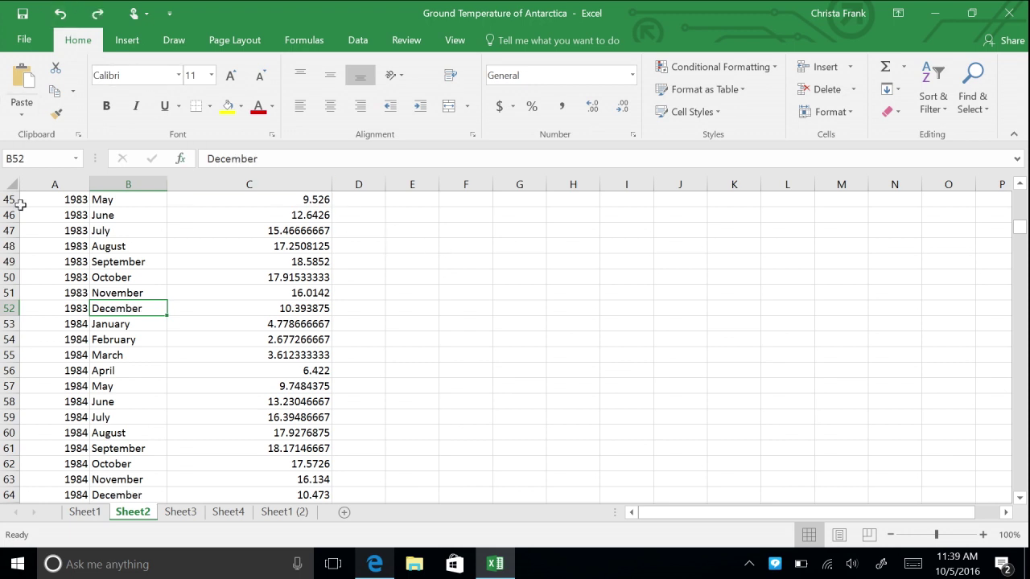
pyautogui.click(85, 514)
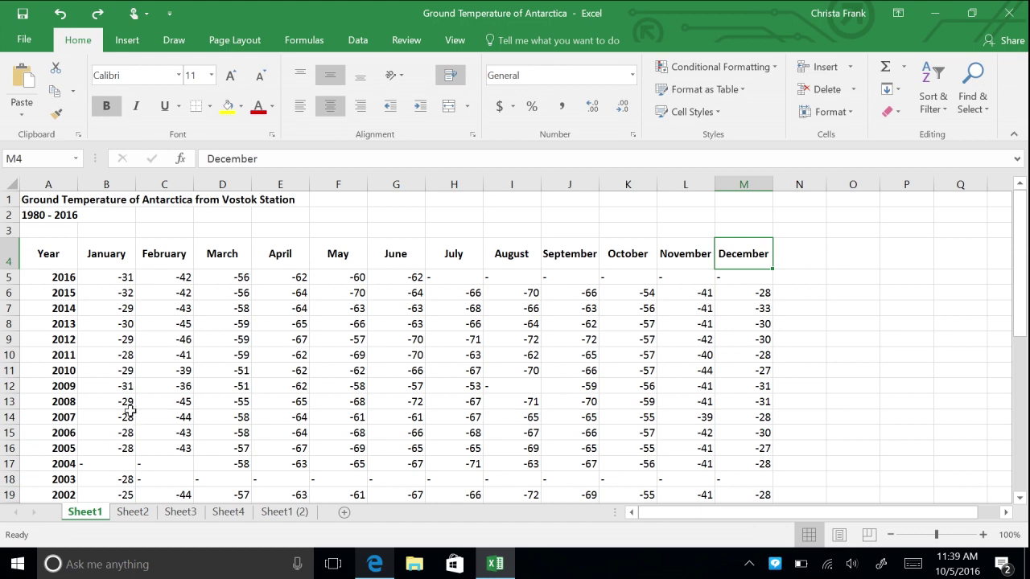
# Step: Jump to the last data row, back to A1, then to Year header A4 via the Name Box
pyautogui.hotkey('ctrl', 'Down')
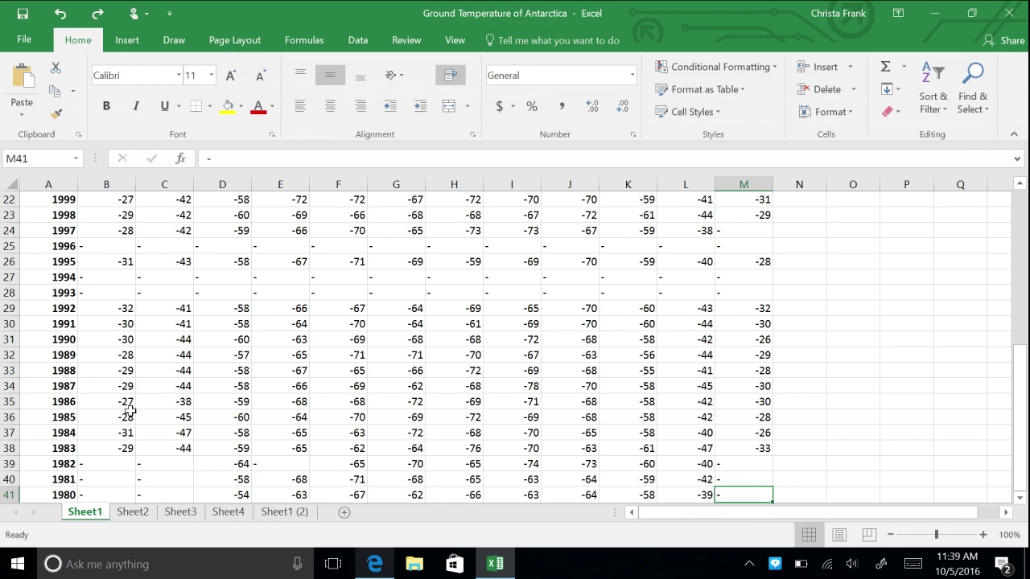
pyautogui.hotkey('ctrl', 'Home')
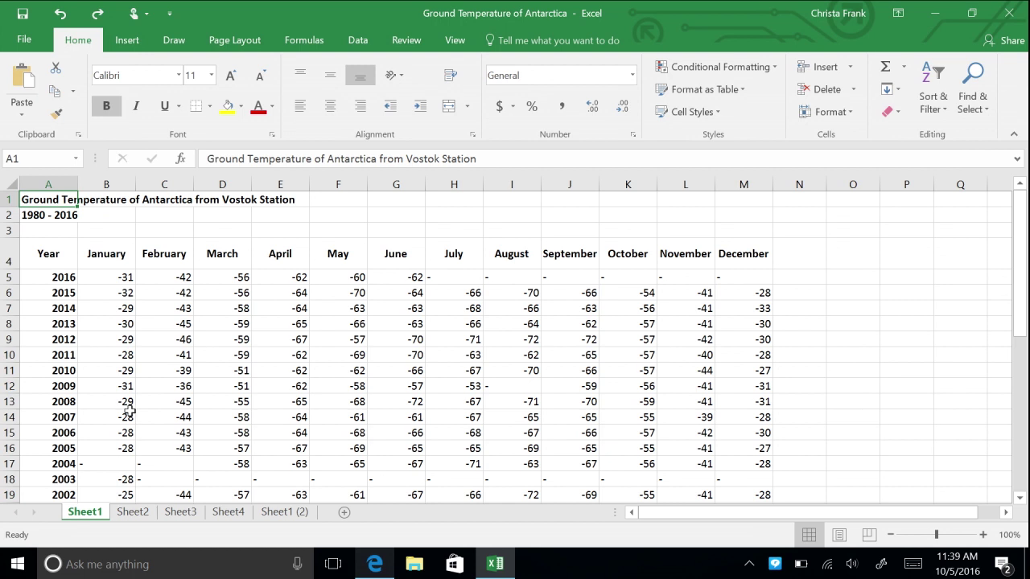
pyautogui.click(44, 162)
pyautogui.write('A4')
pyautogui.press('Return')
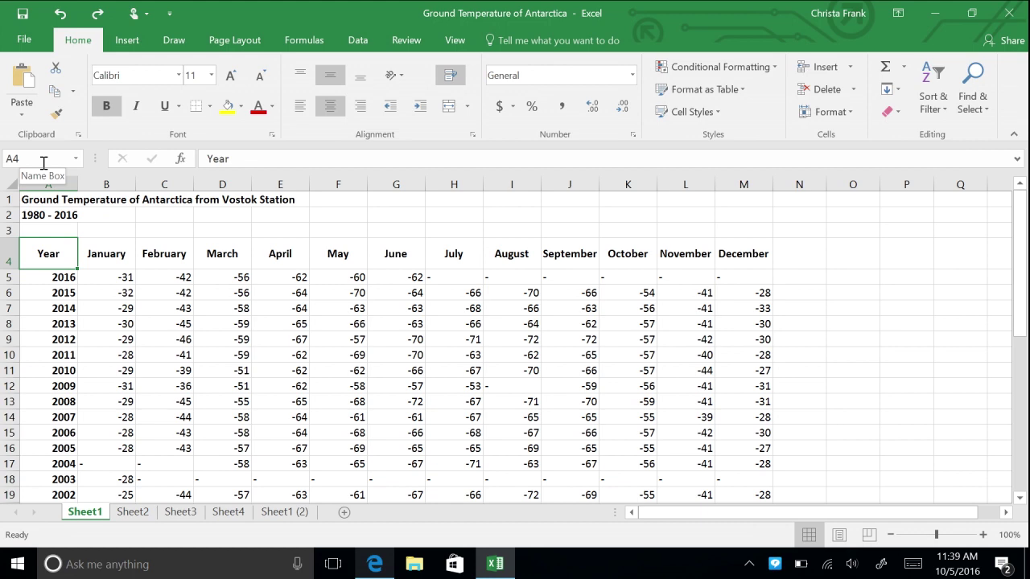
# Step: Jump to the end of the 1980 row, scroll back to the top, and select D17
pyautogui.hotkey('ctrl', 'Down')
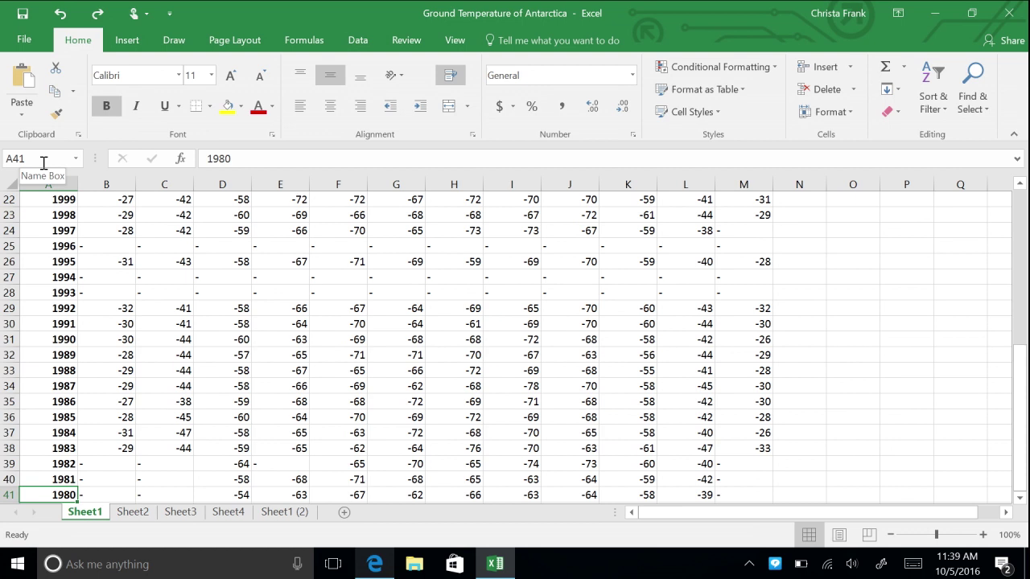
pyautogui.hotkey('ctrl', 'Right')
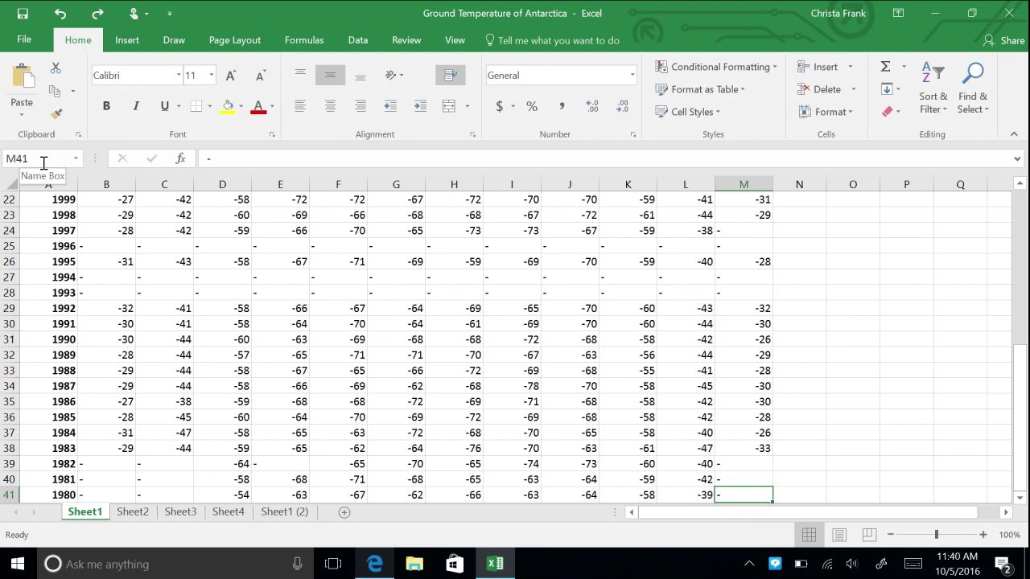
pyautogui.moveTo(1025, 428); pyautogui.dragTo(1025, 242)
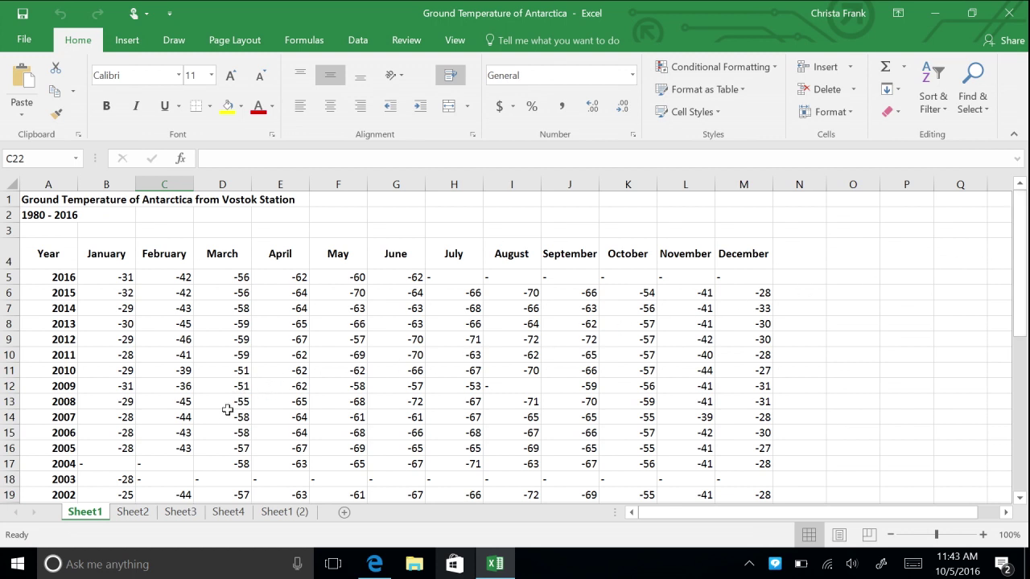
pyautogui.click(197, 465)
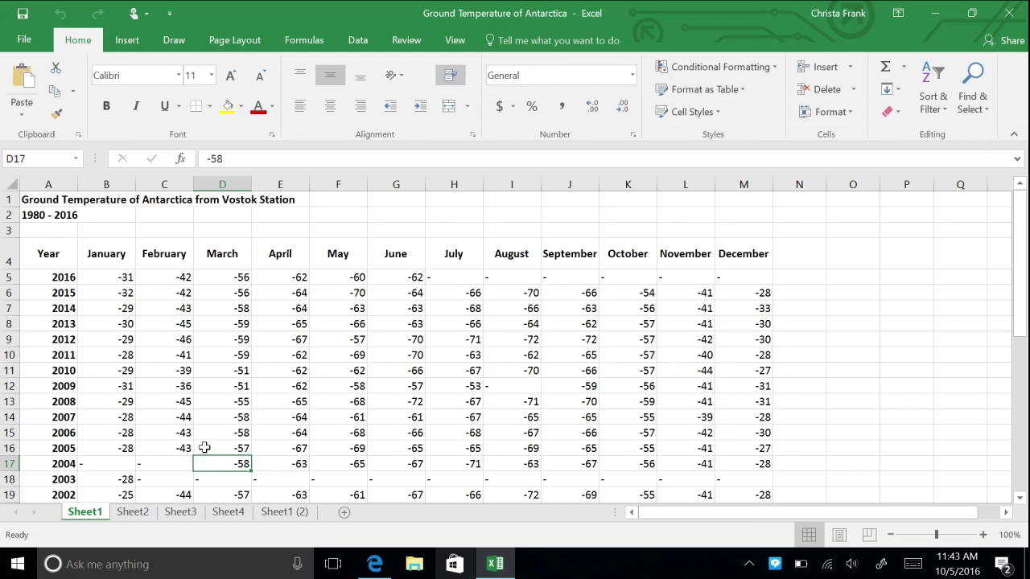
# Step: Name cell D17 'March2004', then move to I8 and return via the Name Box list
pyautogui.click(33, 158)
pyautogui.press('BackSpace')
pyautogui.press('BackSpace')
pyautogui.press('BackSpace')
pyautogui.write('March2004')
pyautogui.press('Return')
pyautogui.click(507, 327)
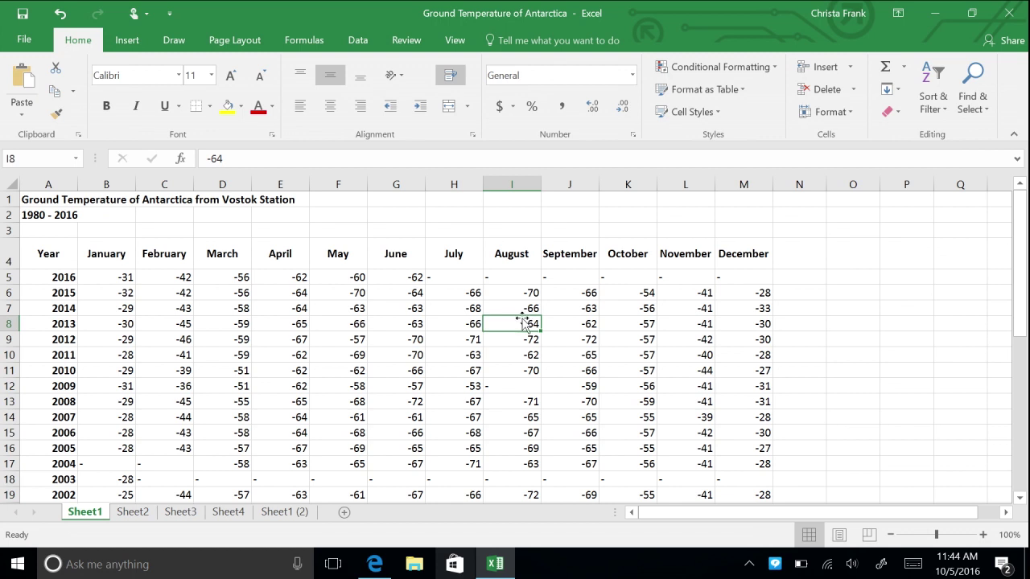
pyautogui.click(77, 159)
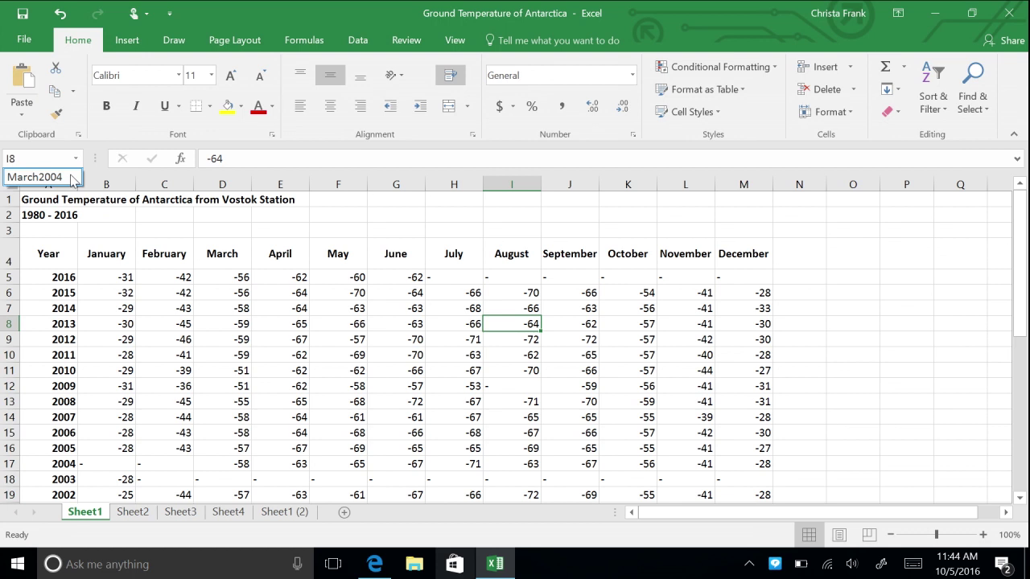
pyautogui.click(74, 178)
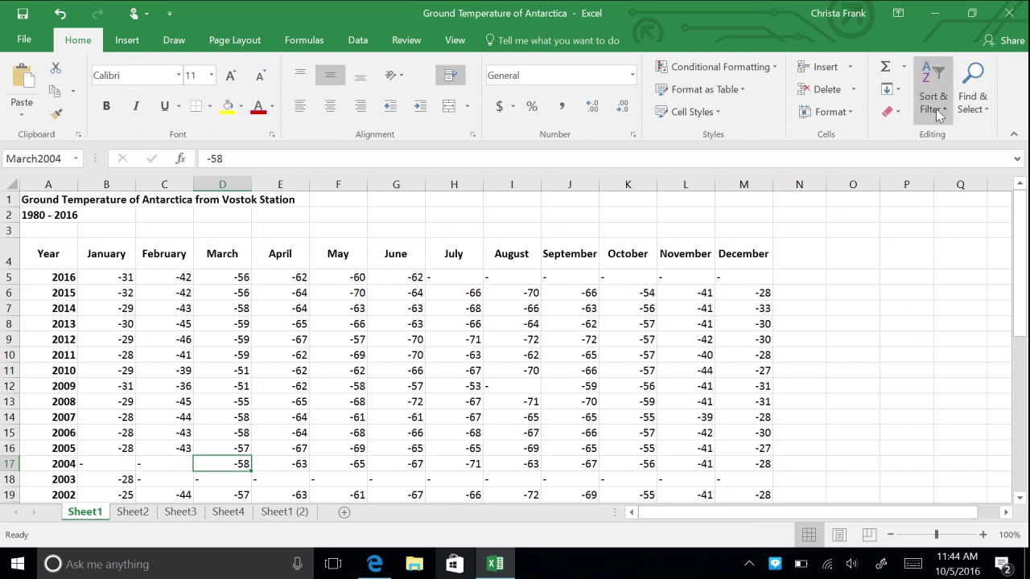
# Step: Go To Special the Last cell, M41, then scroll back up to the table's top
pyautogui.click(983, 109)
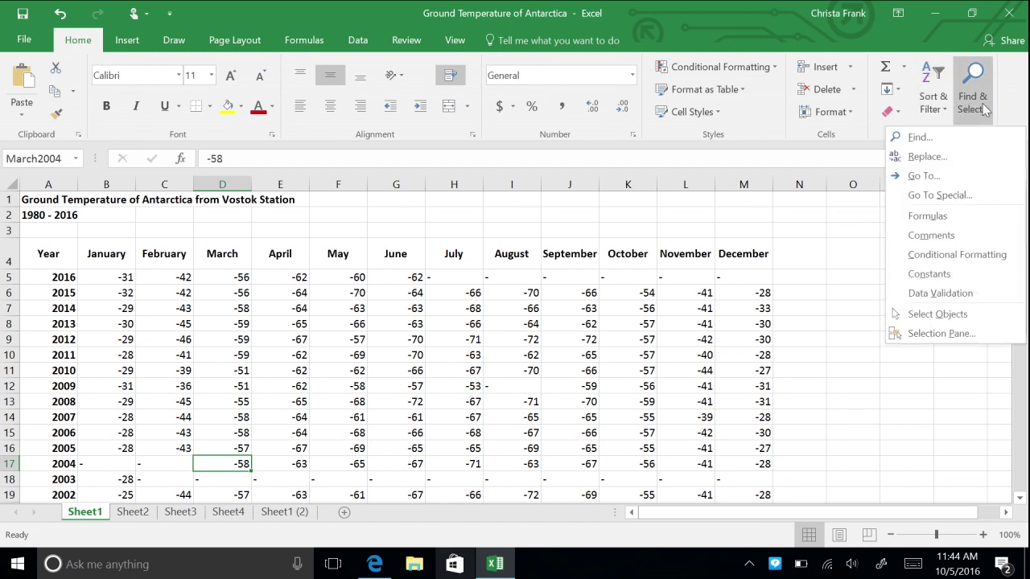
pyautogui.click(961, 193)
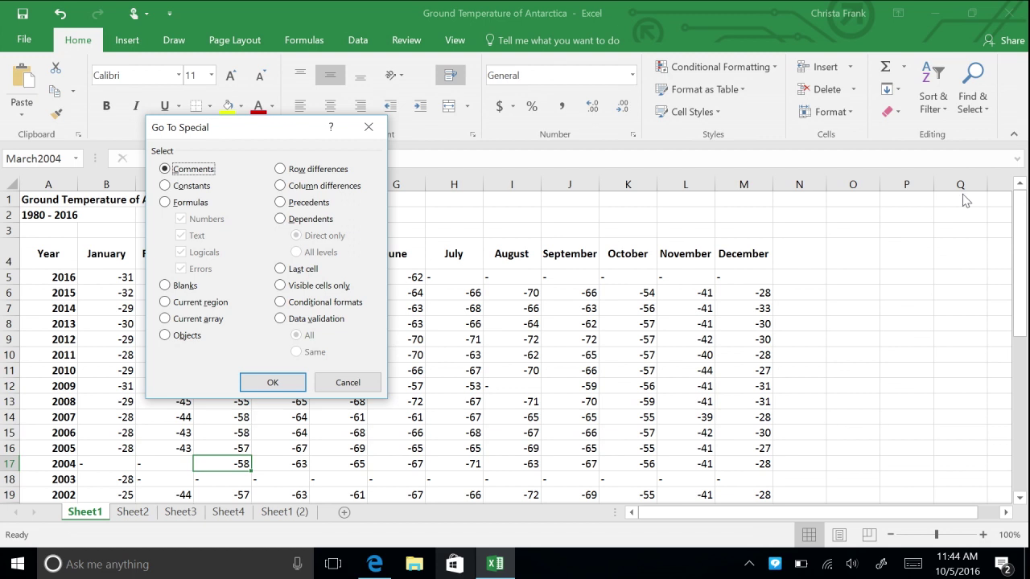
pyautogui.click(296, 271)
pyautogui.click(278, 382)
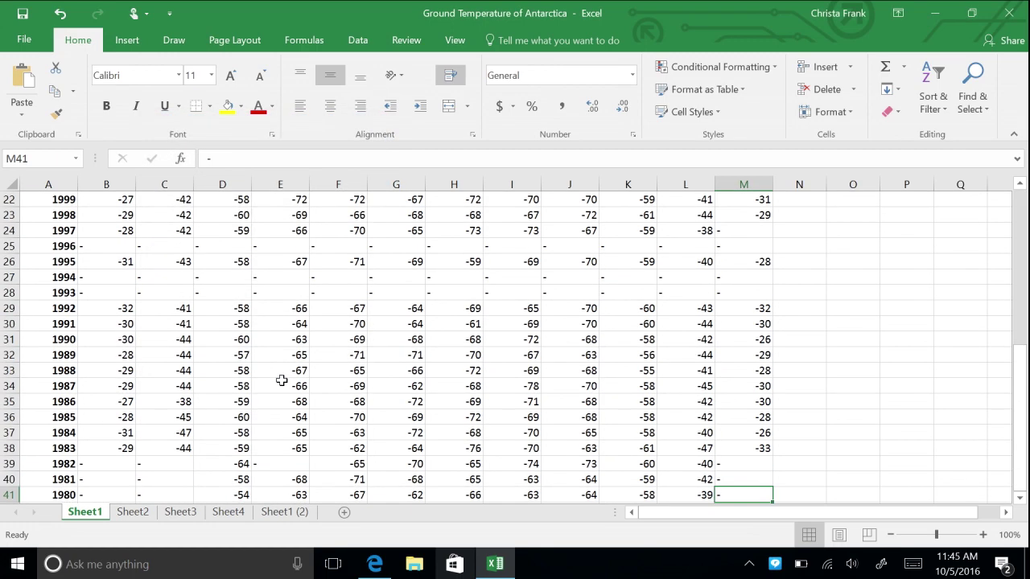
pyautogui.scroll(7, 282, 380)
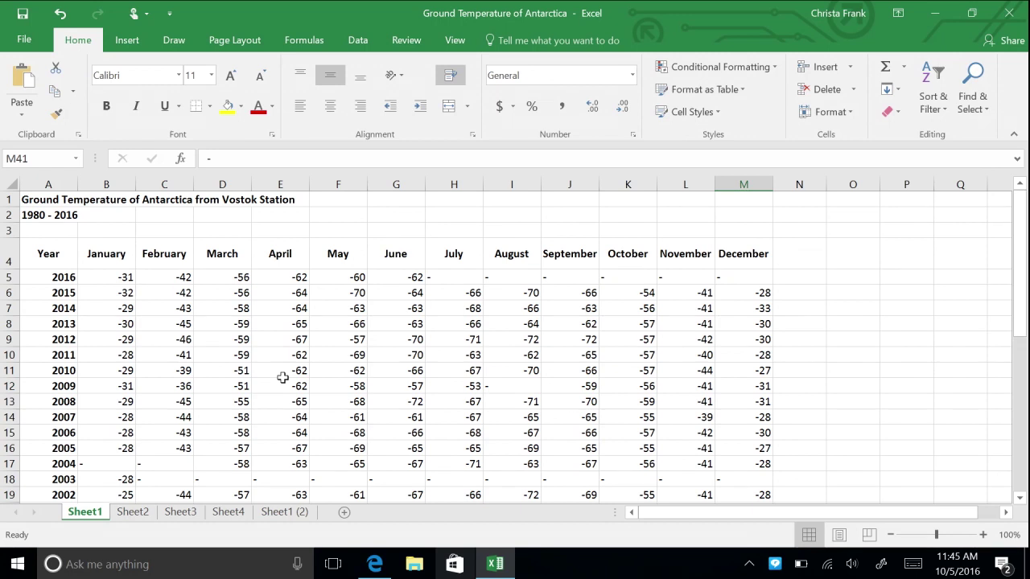
pyautogui.click(46, 201)
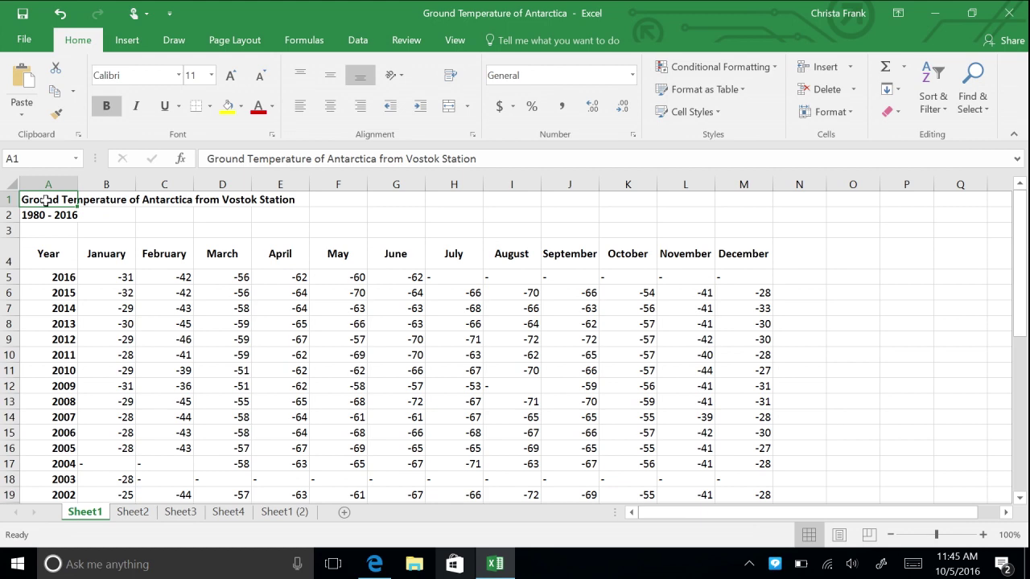
pyautogui.rightClick(48, 205)
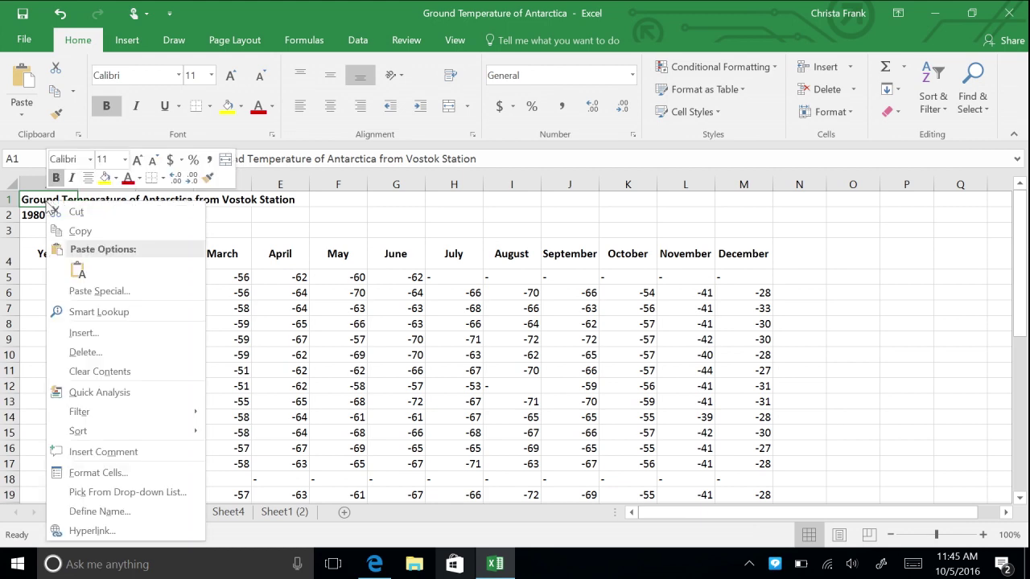
pyautogui.click(89, 531)
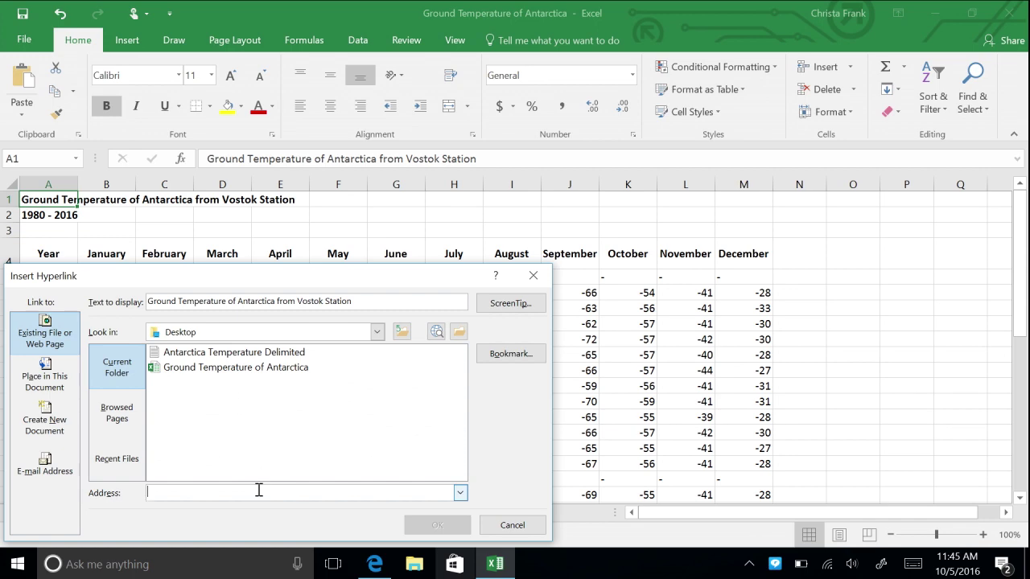
pyautogui.click(375, 564)
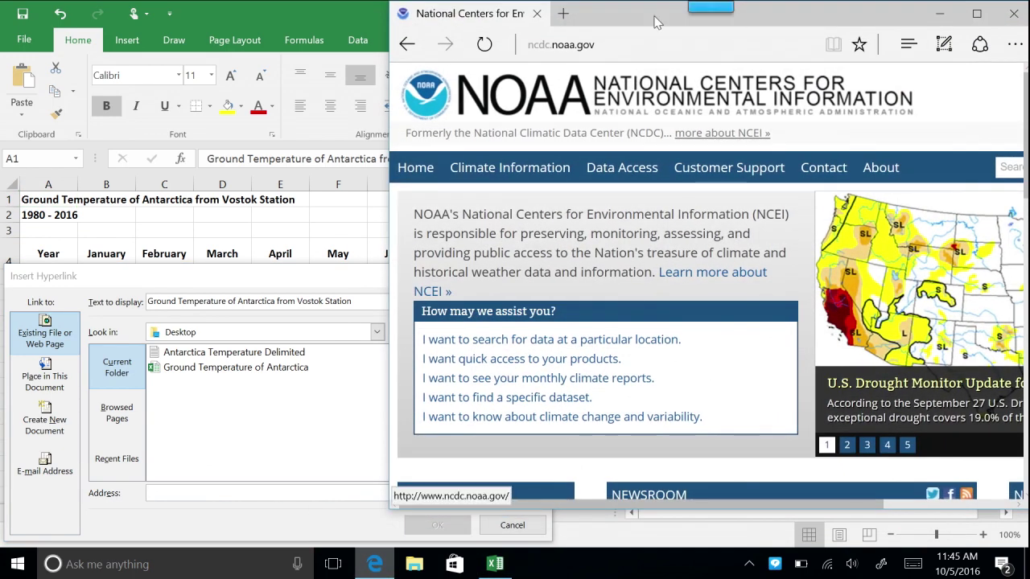
pyautogui.click(579, 44)
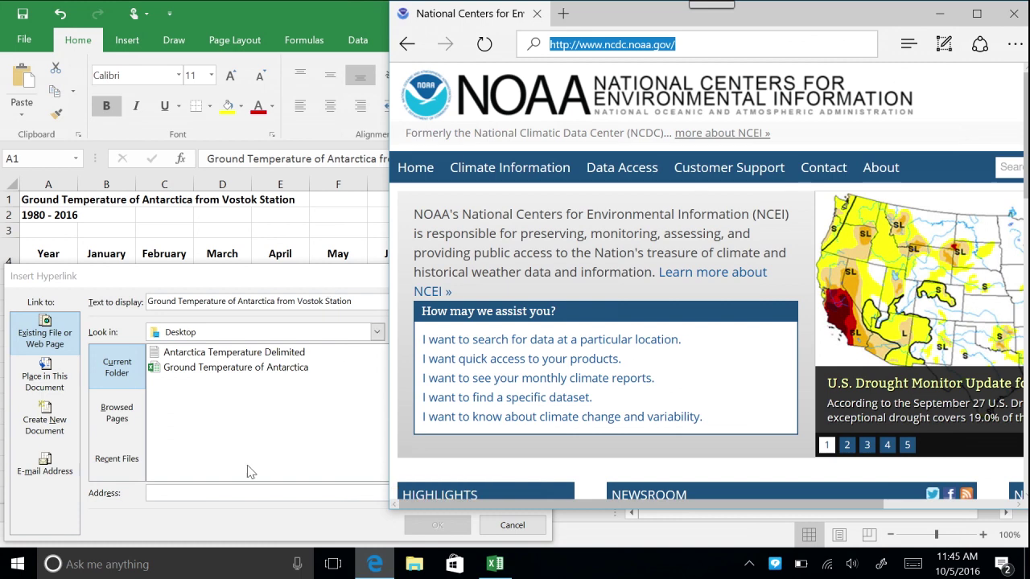
pyautogui.hotkey('ctrl', 'c')
pyautogui.click(229, 490)
pyautogui.hotkey('ctrl', 'v')
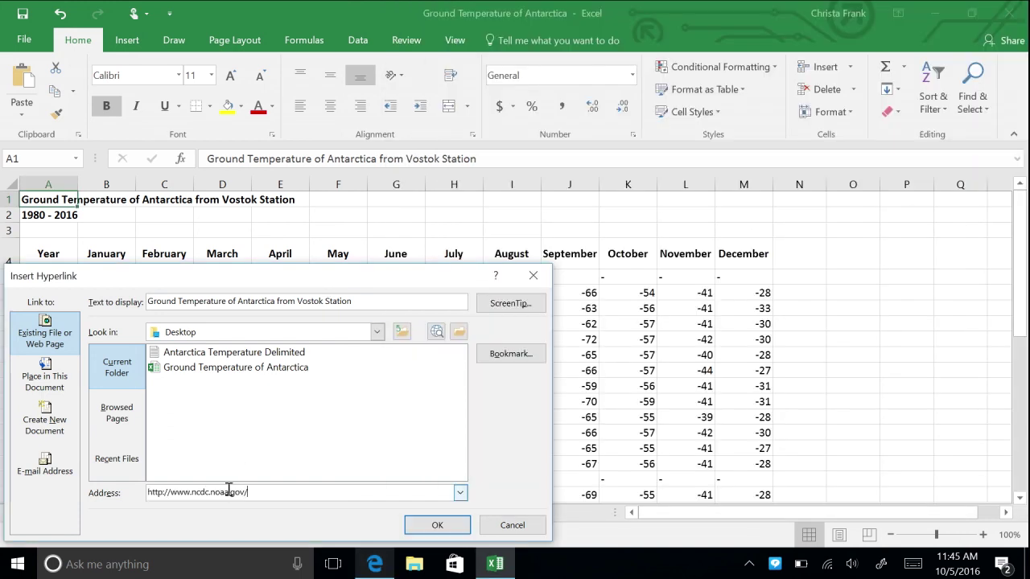
pyautogui.click(438, 525)
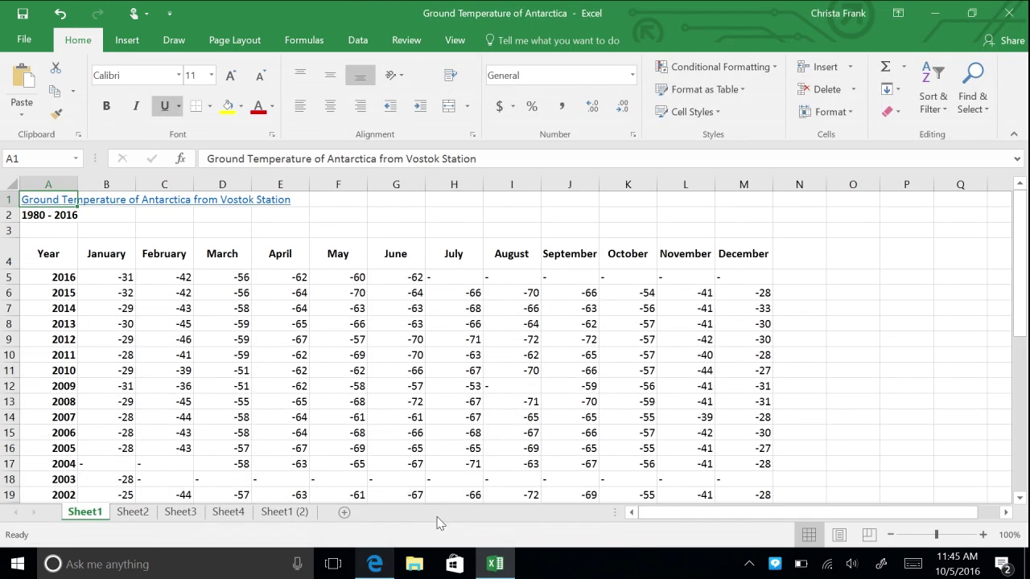
pyautogui.click(44, 206)
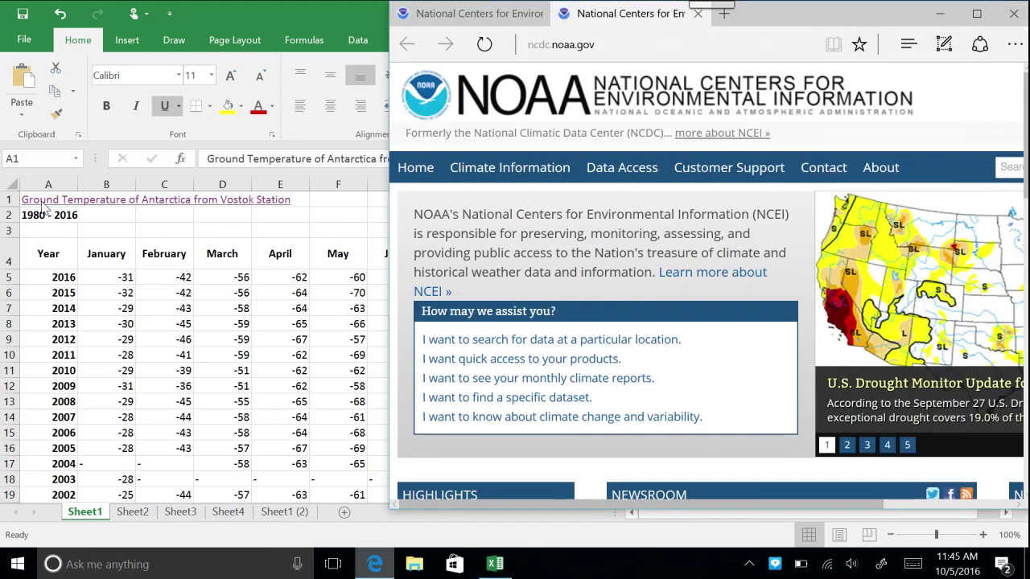